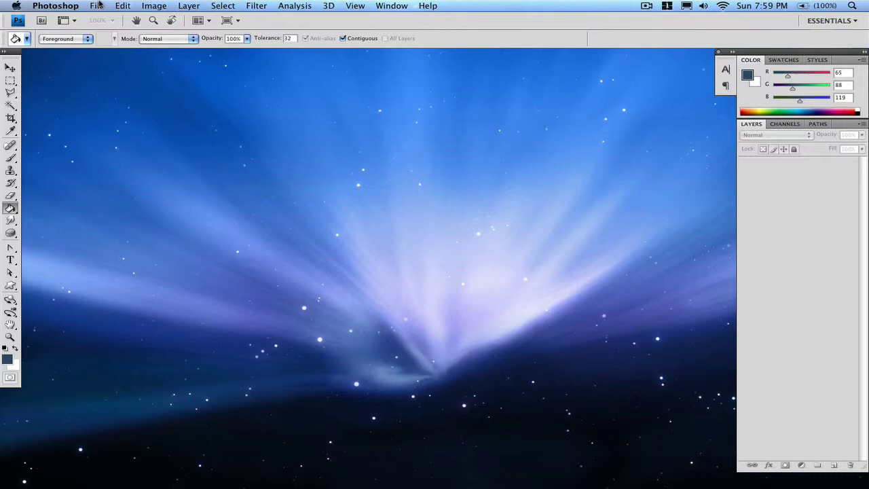
- Quick Look the Light Tunnel.jpg image from the Photoshop Pics folder in the My Pictures stack
mouse_move(669, 475)
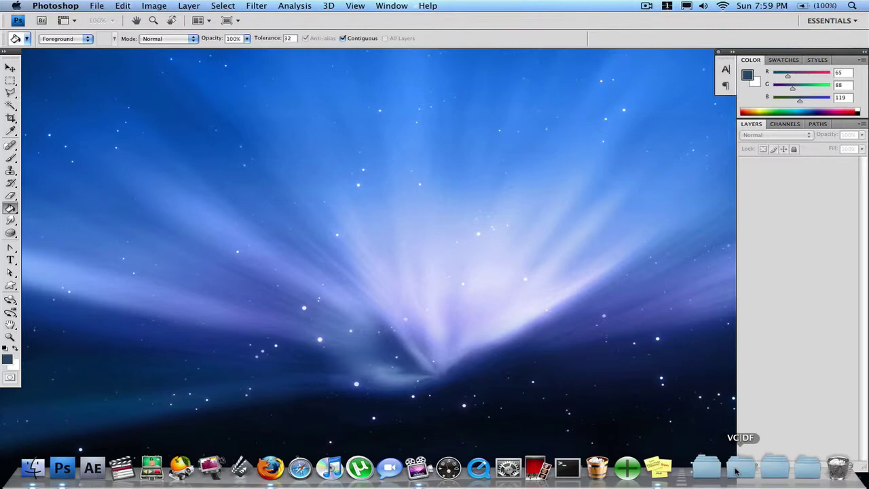
left_click(774, 468)
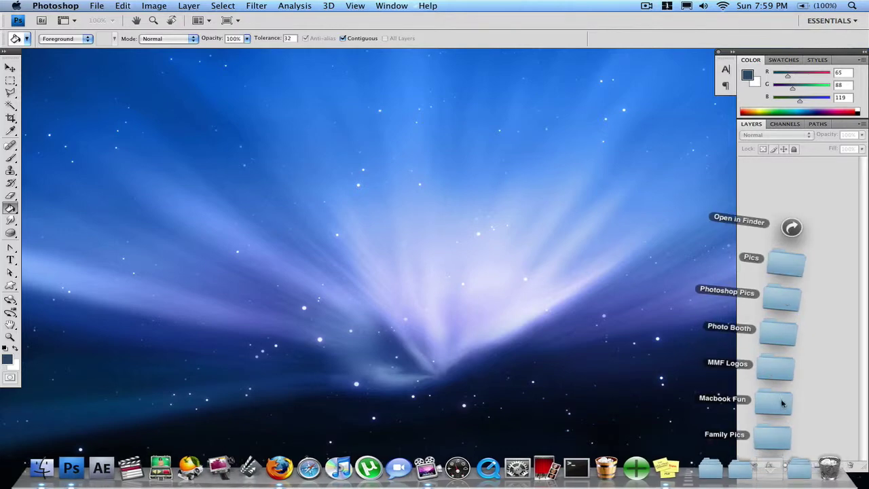
left_click(780, 295)
scroll(434, 250, "down", 15)
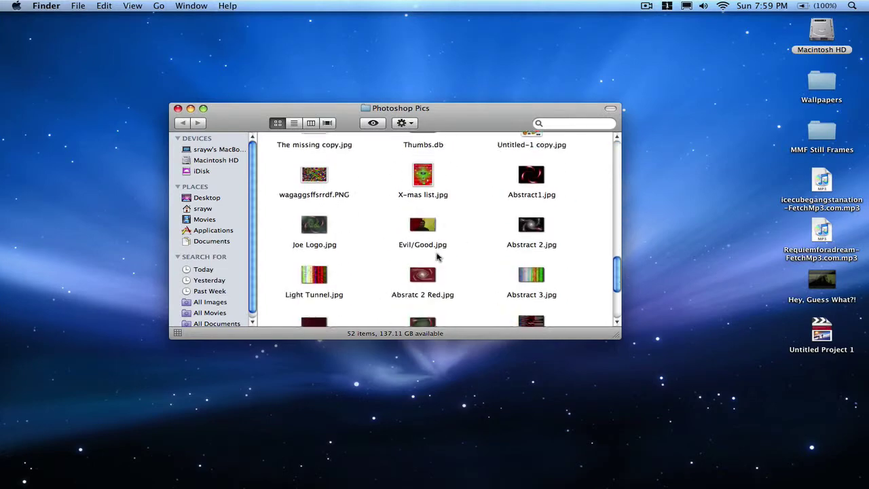
scroll(427, 222, "up", 2)
left_click(319, 186)
key("space")
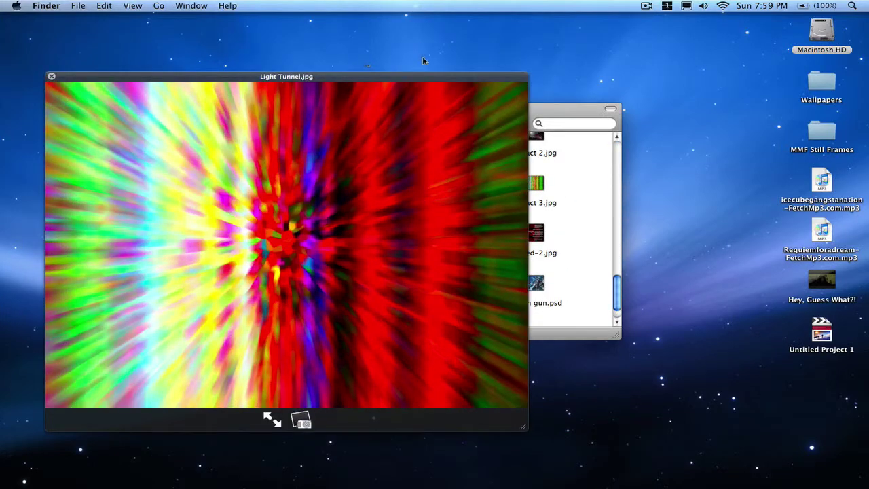
left_click(51, 77)
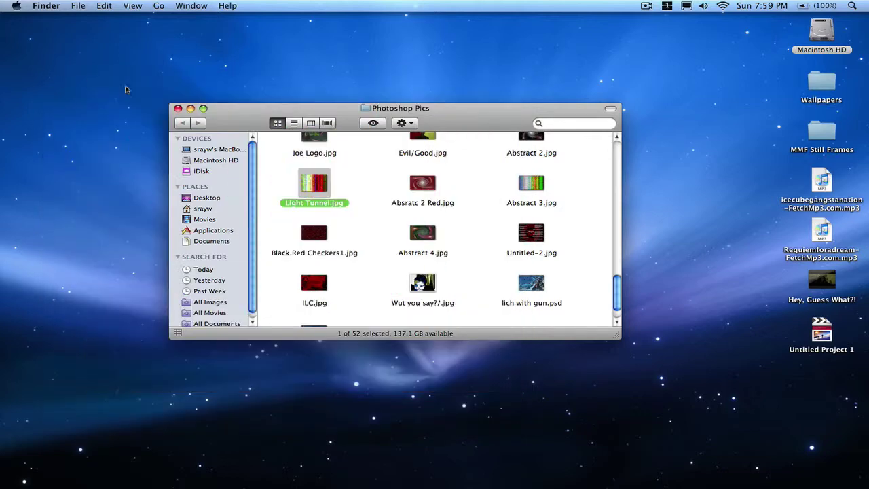
- Close the Photoshop Pics window and create a new 640 × 480 Photoshop document named Tunnel
left_click(177, 109)
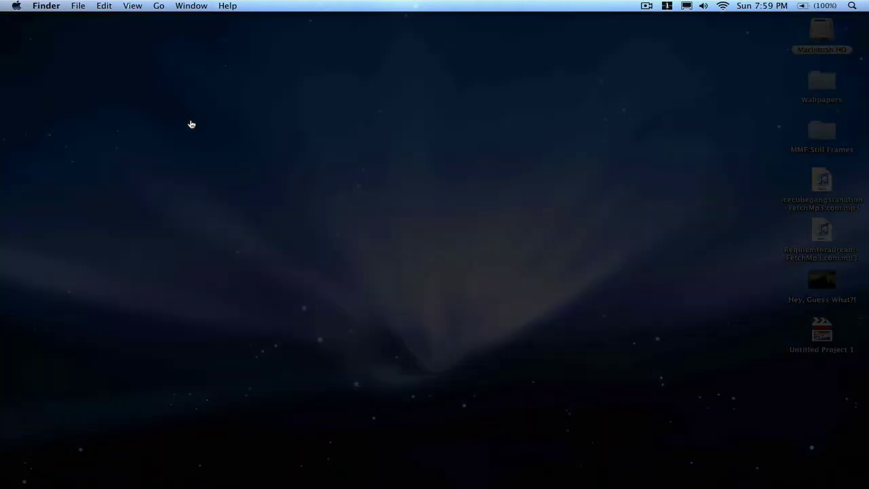
key("super+Tab")
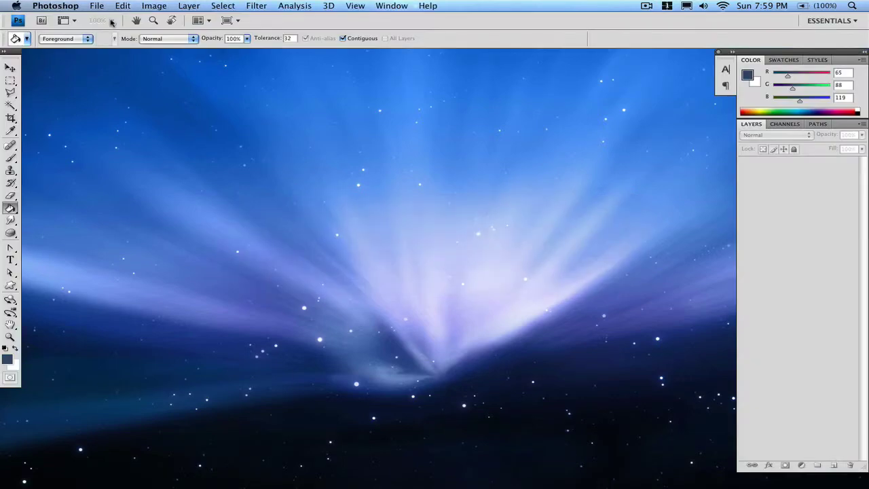
left_click(97, 5)
left_click(103, 18)
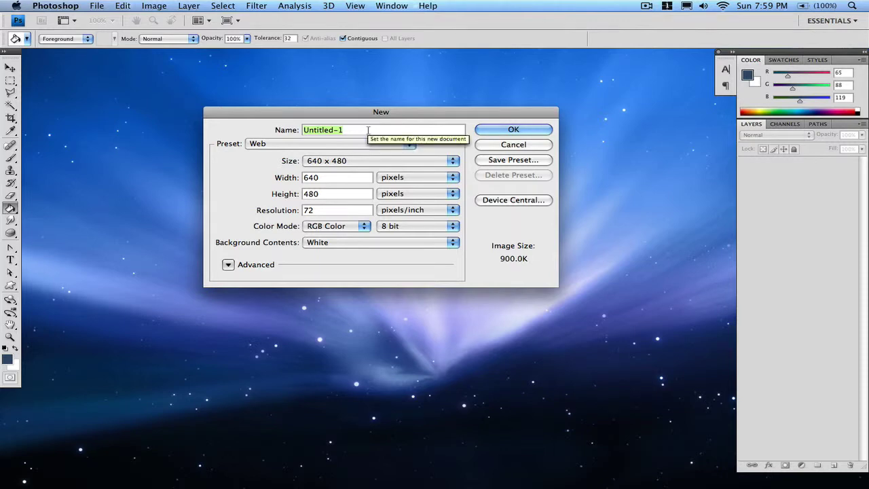
type("Tunnel")
key("Return")
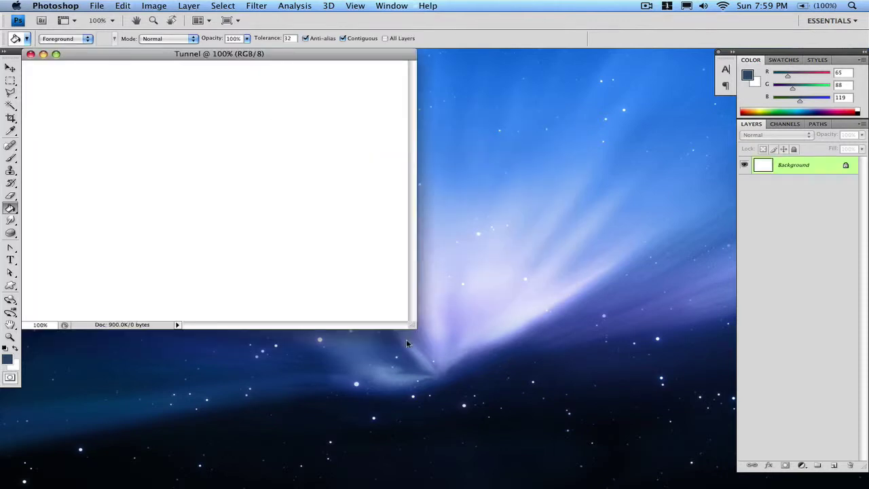
- Enlarge the Tunnel window to fill the workspace and select the Gradient Tool from the Paint Bucket flyout
left_click_drag(430, 326, 723, 438)
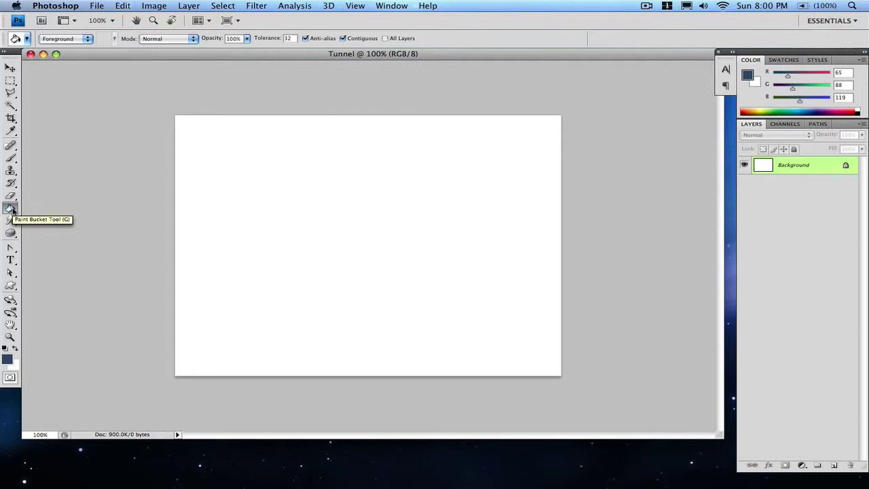
left_click(11, 209)
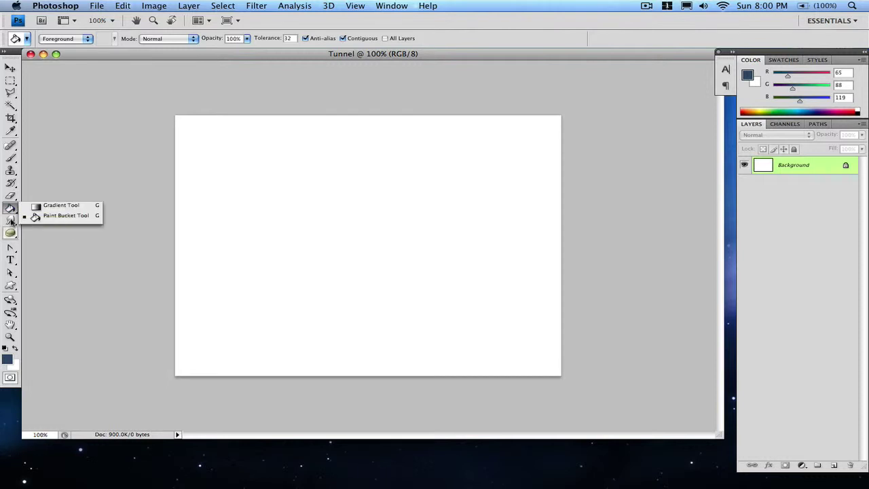
left_click(10, 209)
left_click(10, 209)
left_click(48, 207)
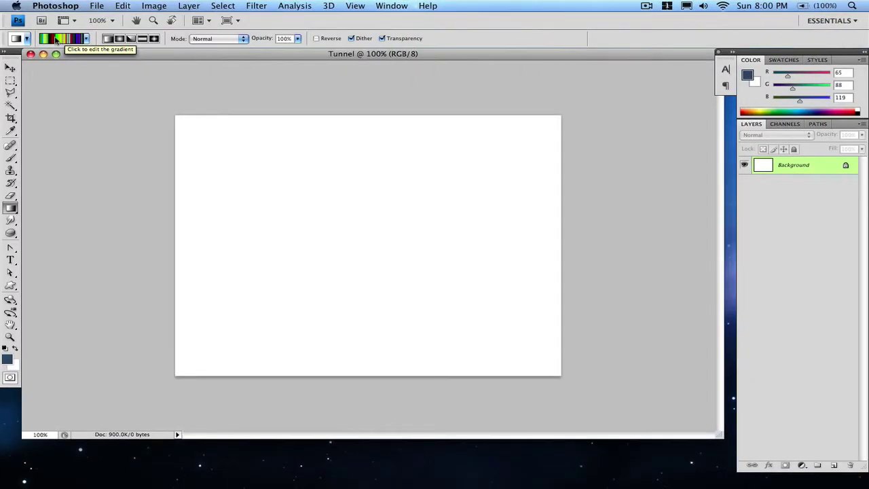
- In the Gradient Editor, set Gradient Type to Noise with Roughness 100%
left_click(56, 39)
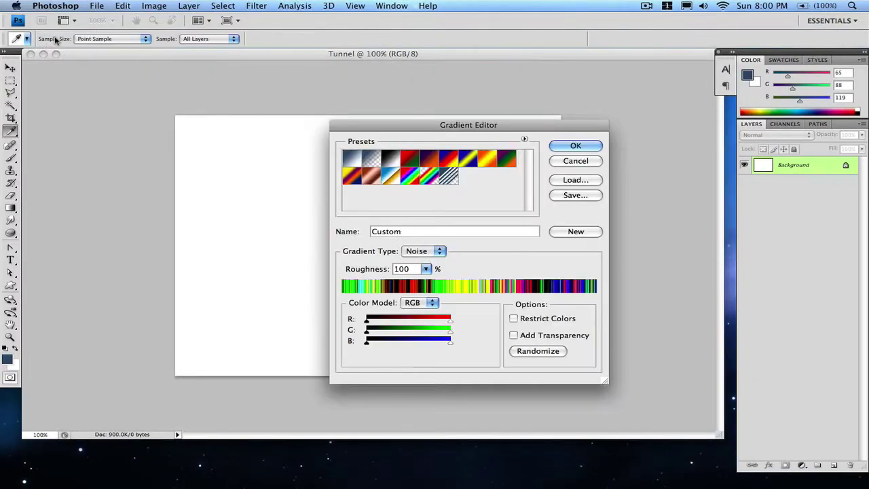
left_click(436, 251)
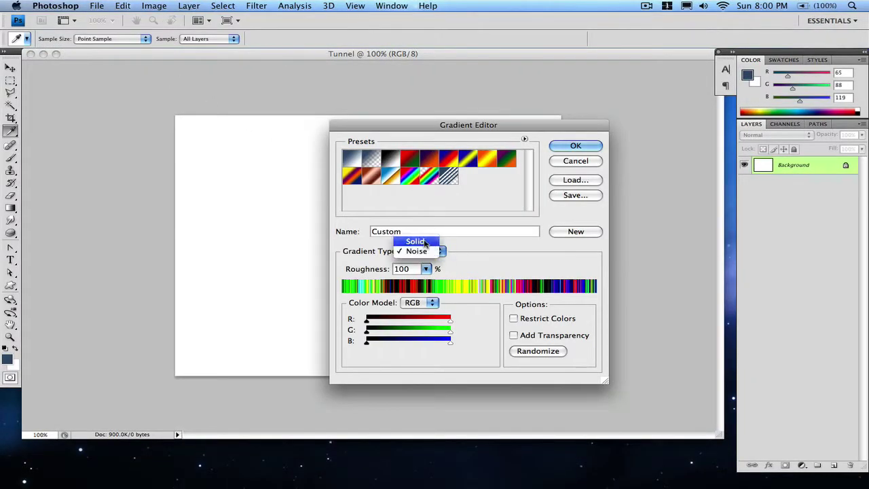
left_click(422, 241)
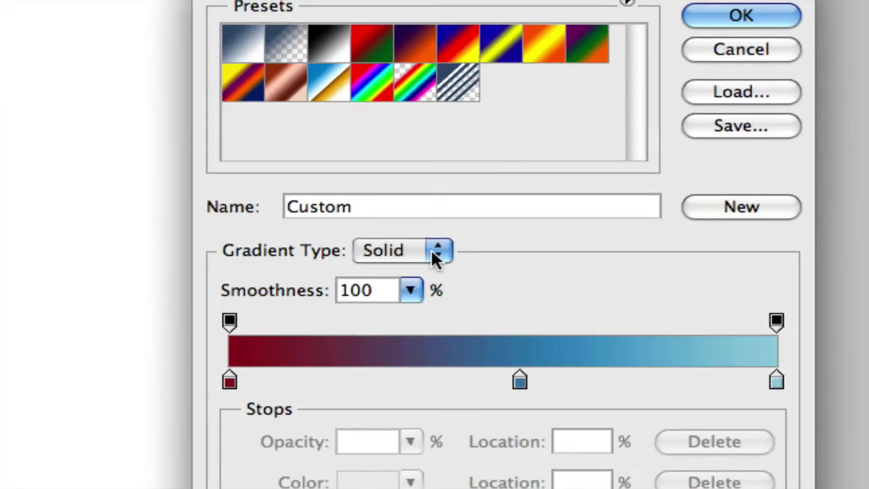
left_click(434, 251)
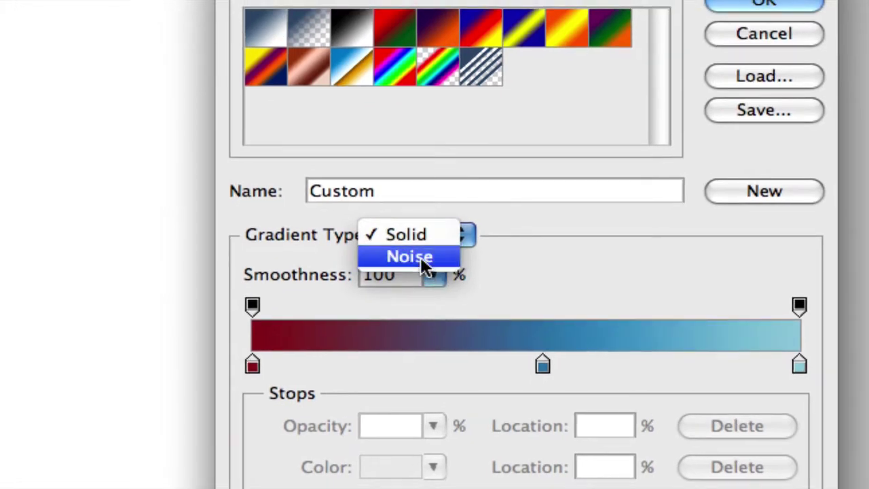
left_click(420, 257)
left_click(431, 275)
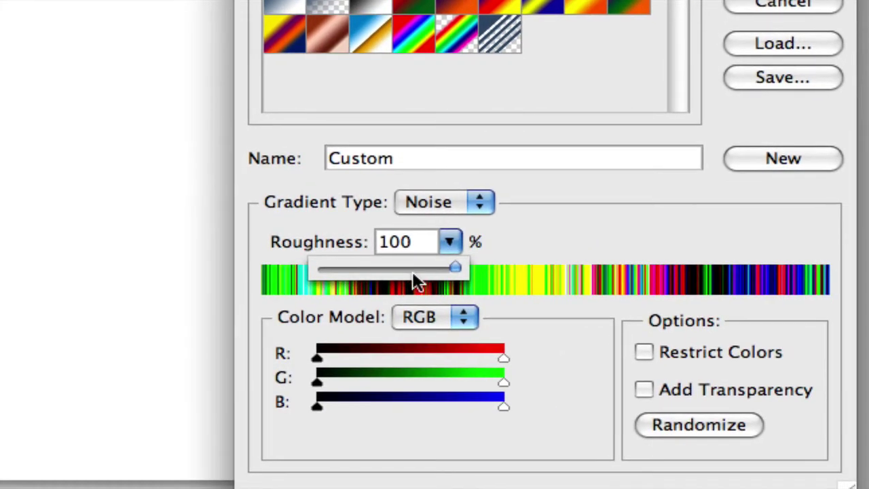
left_click_drag(365, 282, 517, 275)
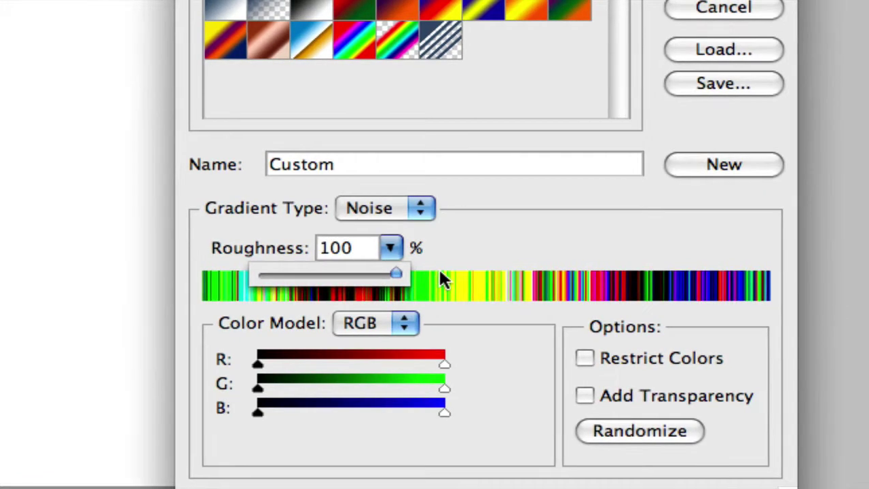
left_click_drag(441, 278, 447, 252)
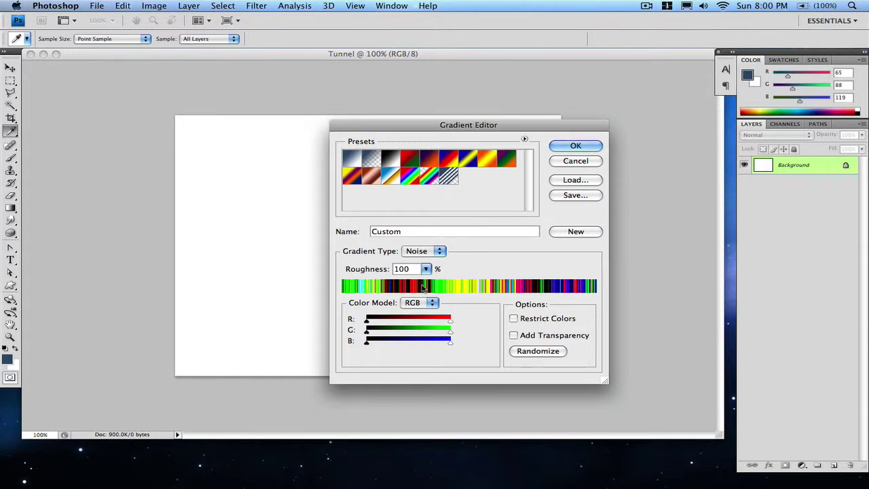
- Randomize the noise gradient a few times and keep RGB as its colour model
left_click(528, 351)
left_click(528, 352)
left_click(528, 351)
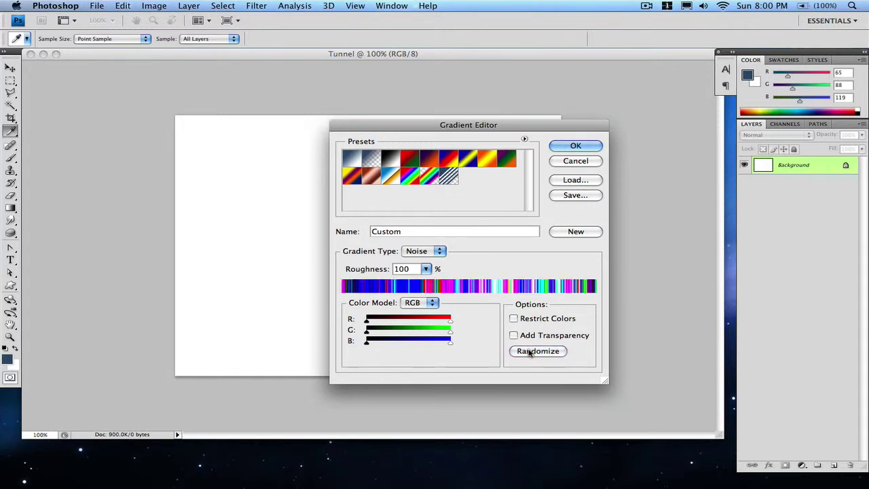
left_click_drag(450, 342, 403, 333)
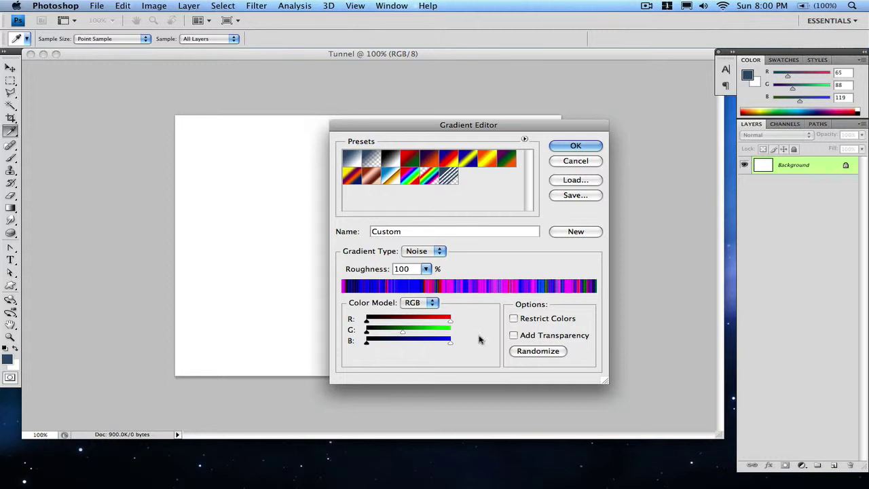
left_click(526, 352)
left_click(433, 306)
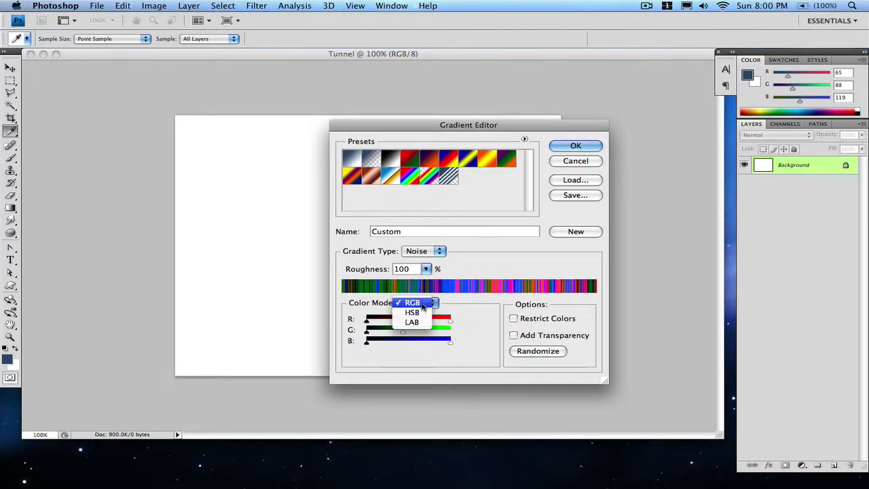
left_click(412, 302)
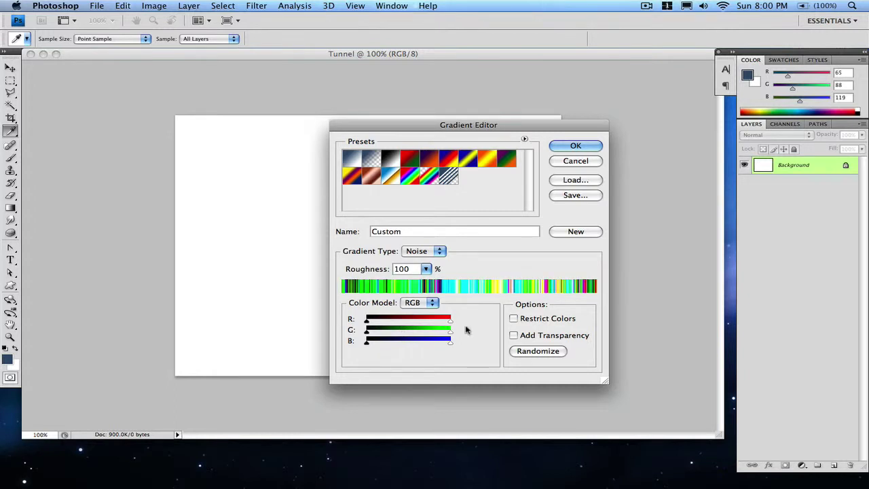
- Keep randomizing and remove greens until the gradient is mostly red, magenta and purple
left_click(519, 351)
left_click(520, 351)
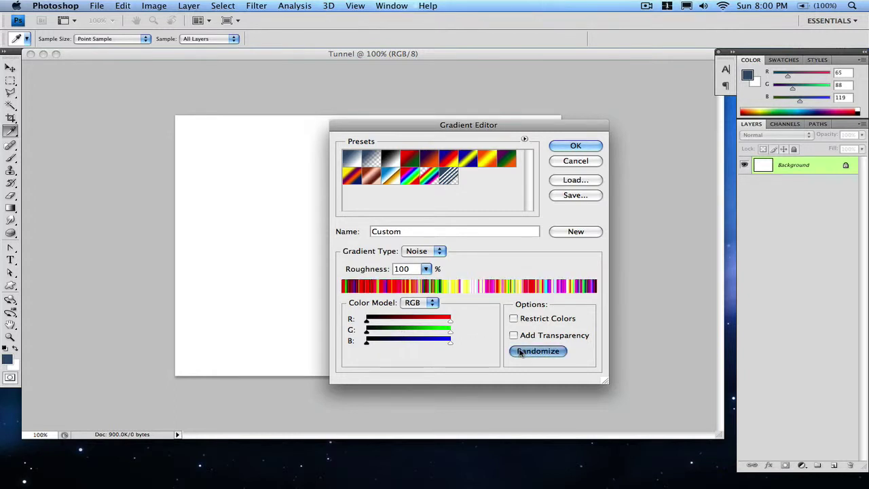
left_click(520, 351)
left_click(520, 351)
left_click(520, 351)
left_click(520, 352)
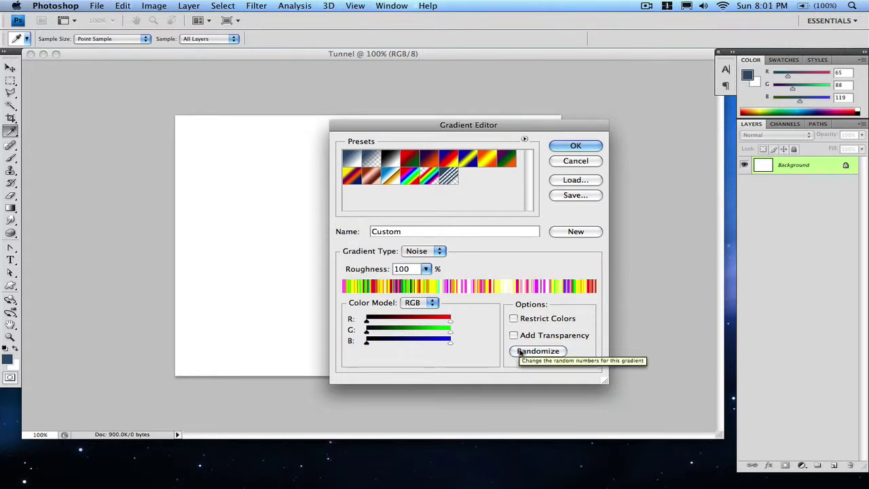
left_click(520, 351)
left_click(519, 352)
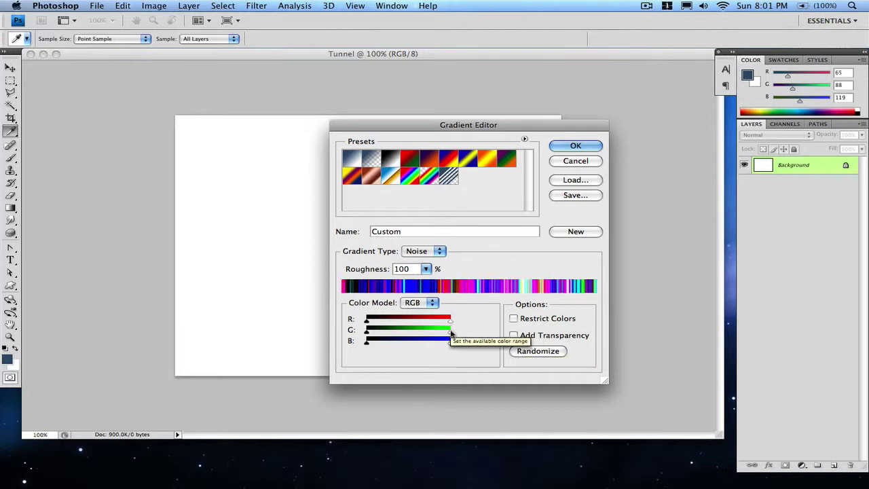
left_click_drag(450, 332, 368, 332)
left_click(554, 351)
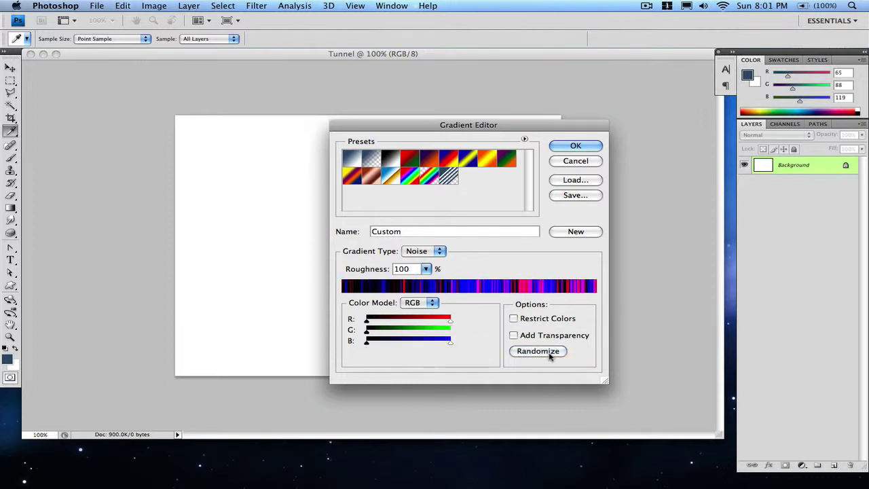
left_click(553, 351)
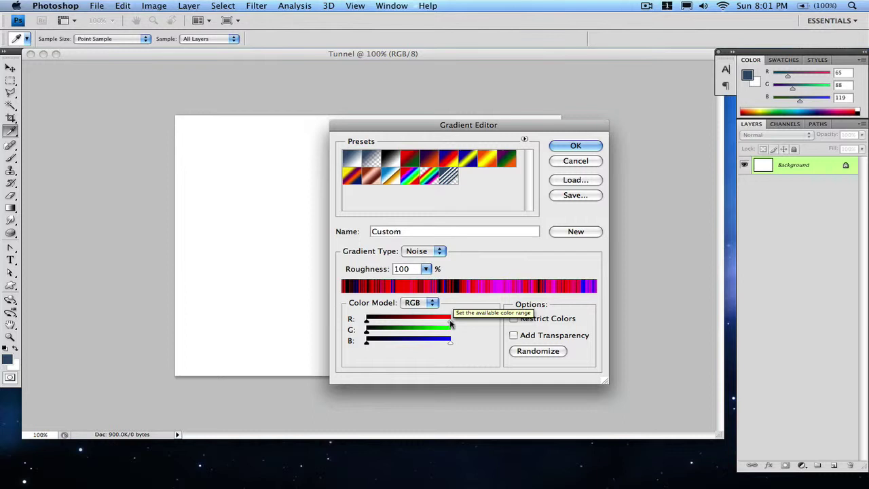
left_click_drag(450, 321, 481, 324)
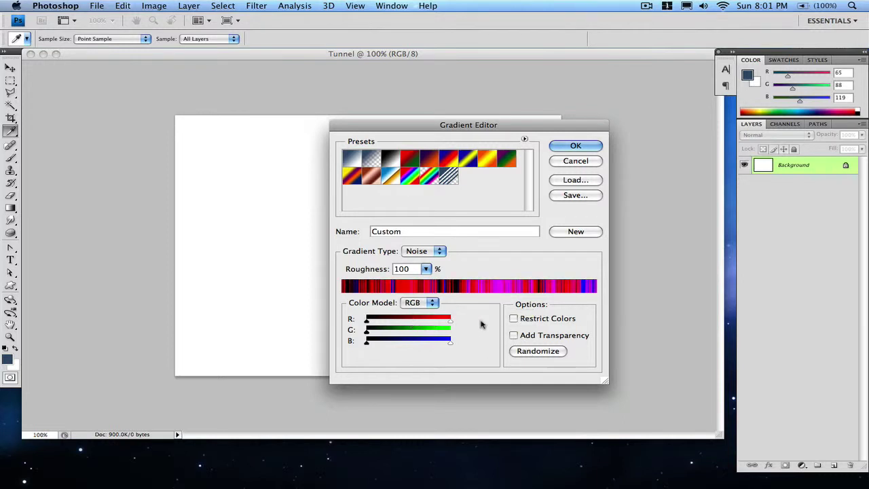
- Accept the gradient and drag it left to right across the canvas to make vertical stripes
left_click(576, 146)
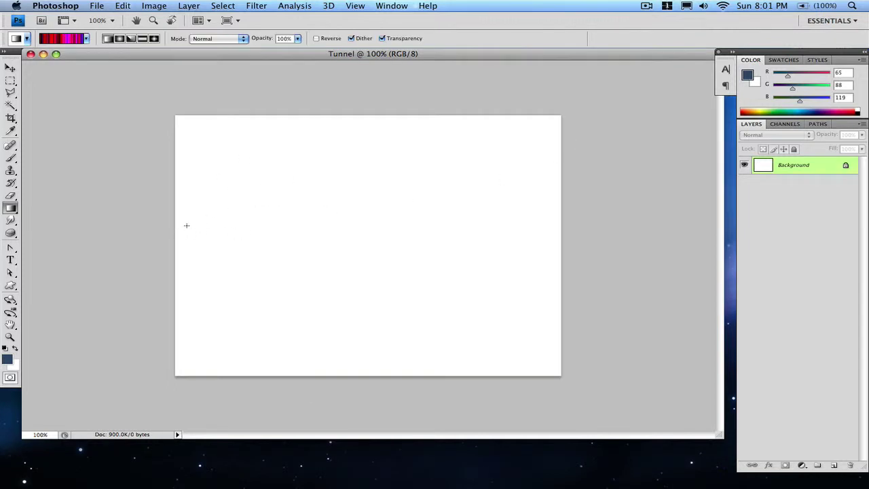
left_click_drag(173, 230, 631, 228)
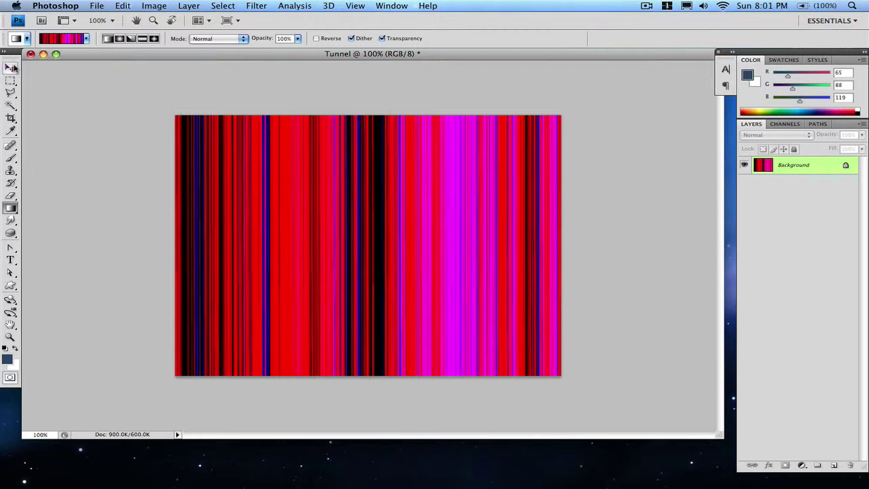
left_click(11, 68)
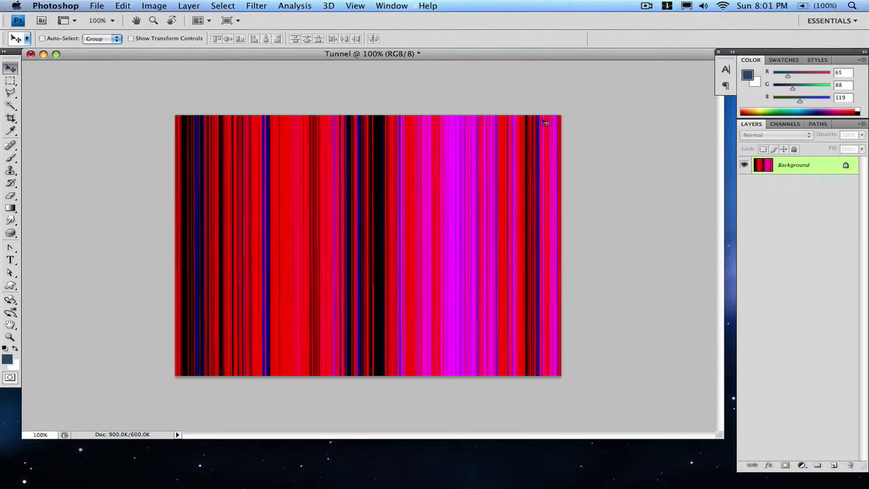
- Convert the striped background for Smart Filters, confirming the smart-object alert
left_click(258, 5)
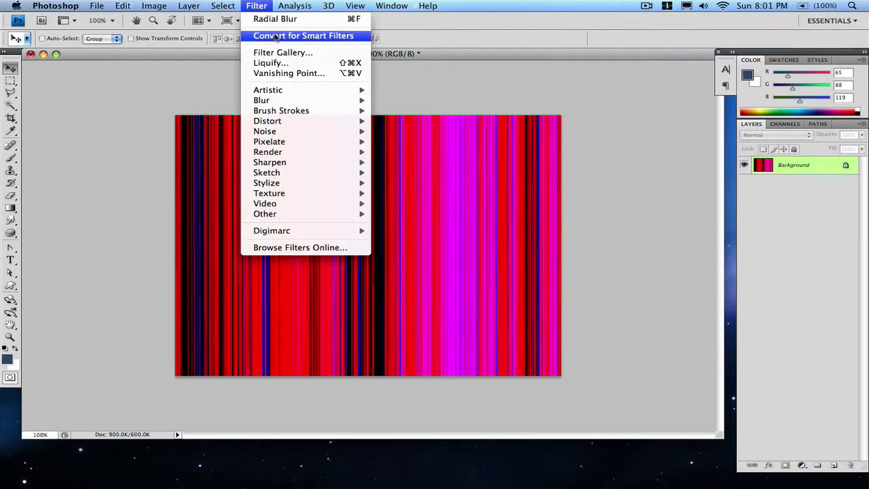
left_click(331, 37)
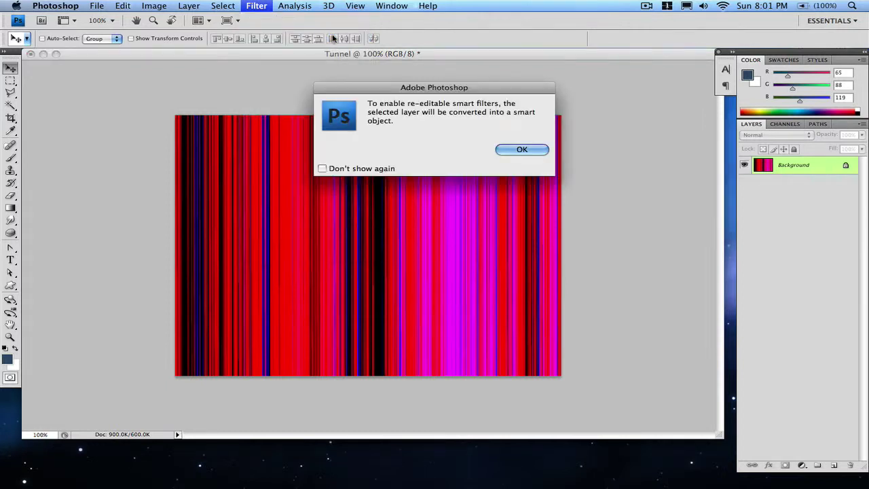
left_click(514, 150)
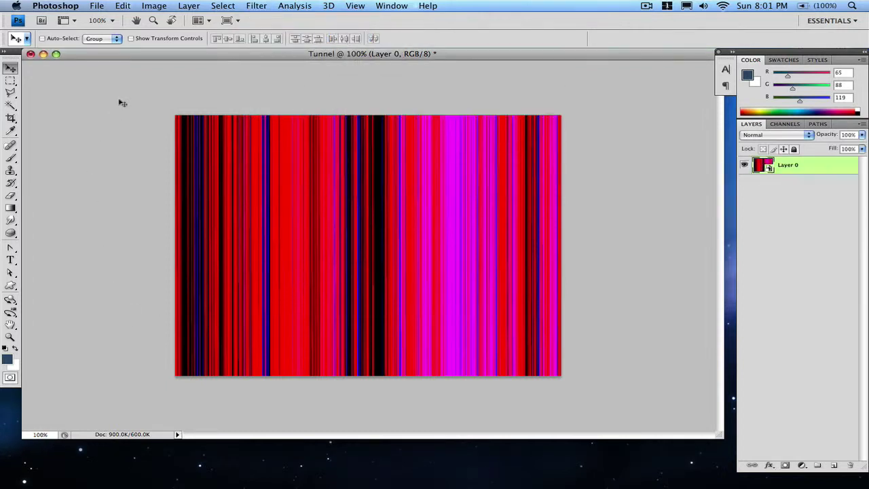
left_click(250, 5)
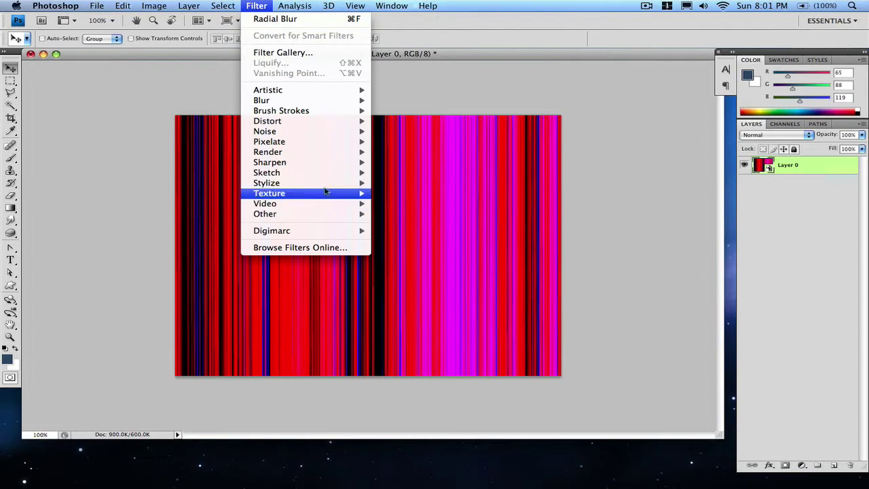
- Apply a Pixelate > Crystallize smart filter with Cell Size 17, previewing at 33%
mouse_move(335, 147)
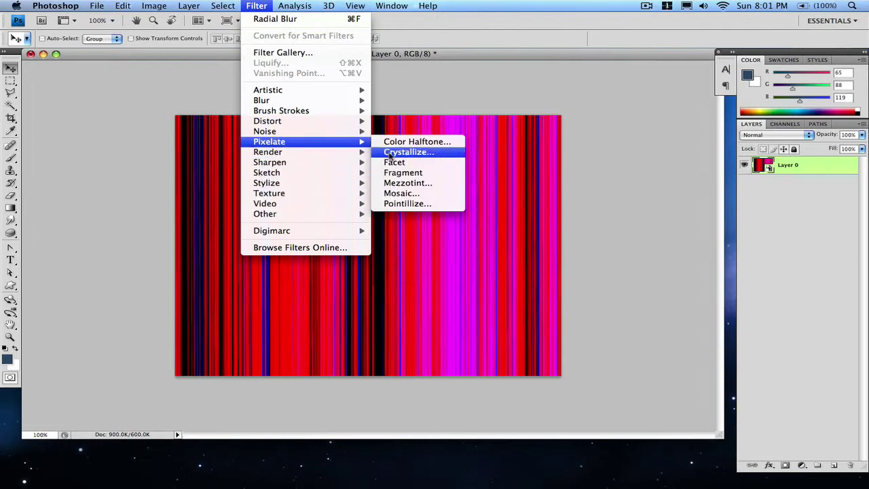
left_click(416, 154)
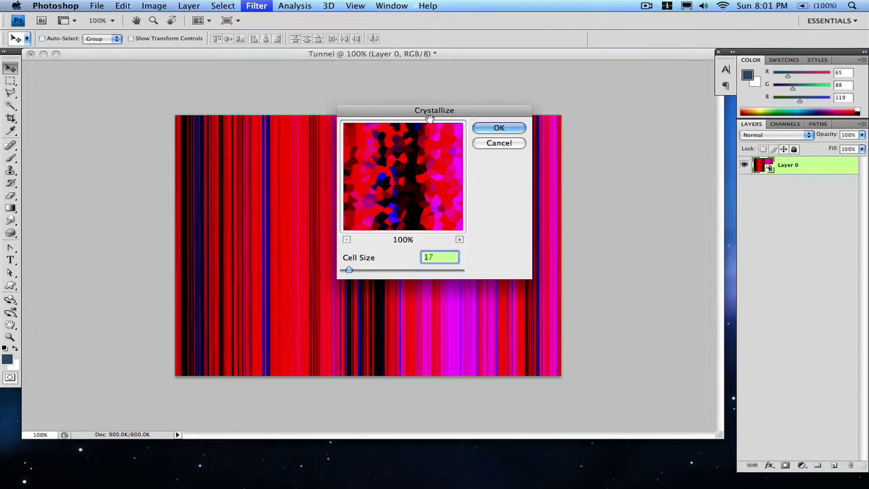
left_click_drag(429, 113, 341, 112)
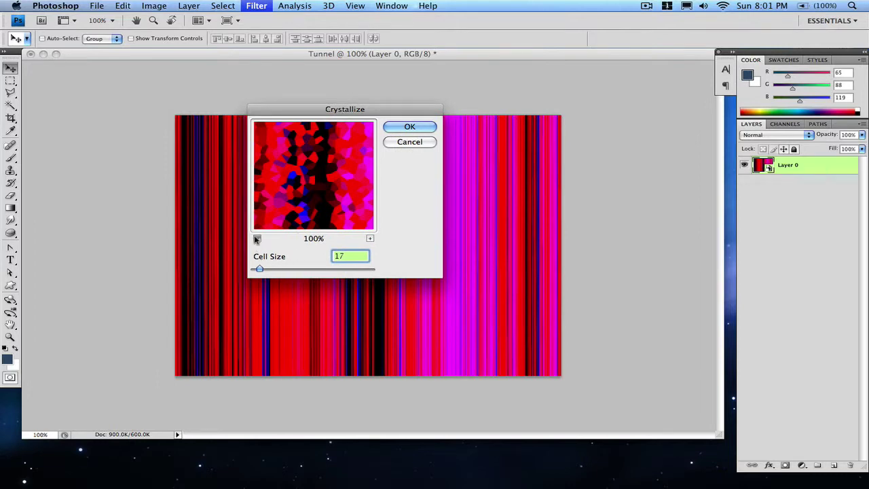
left_click(257, 239)
left_click(256, 239)
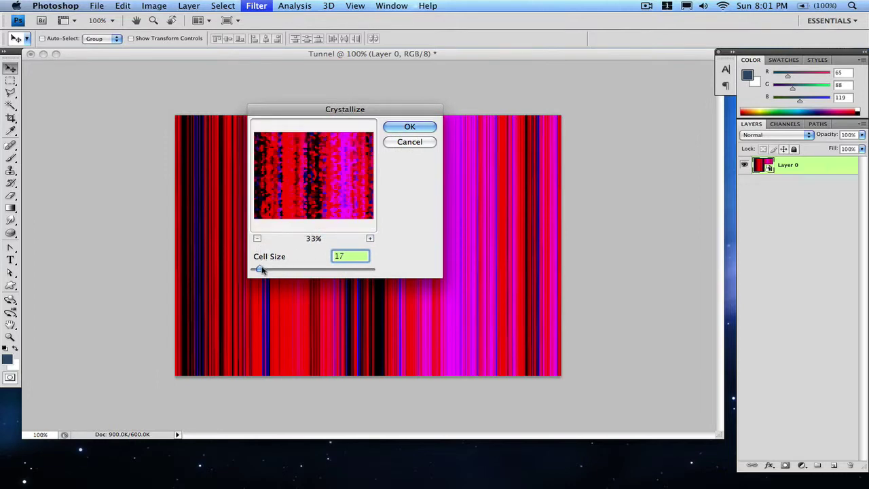
mouse_move(260, 269)
left_mouse_down()
mouse_move(269, 269)
mouse_move(254, 270)
left_mouse_up()
type("8")
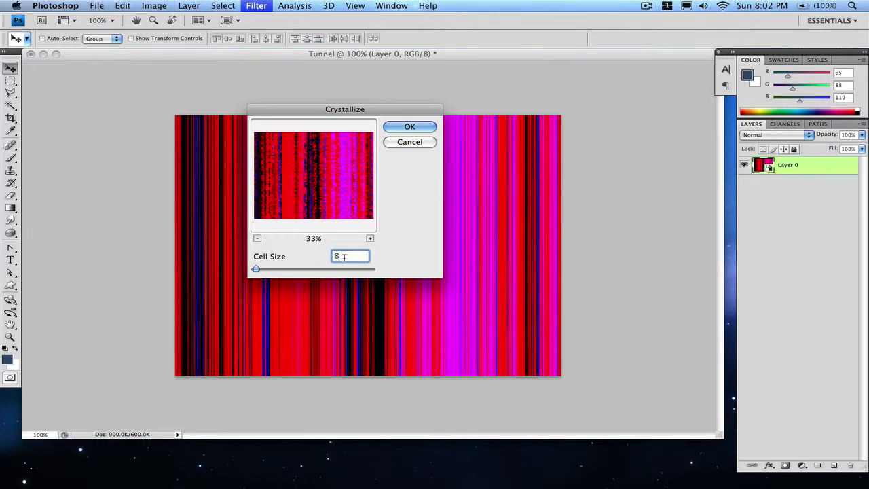
type("0")
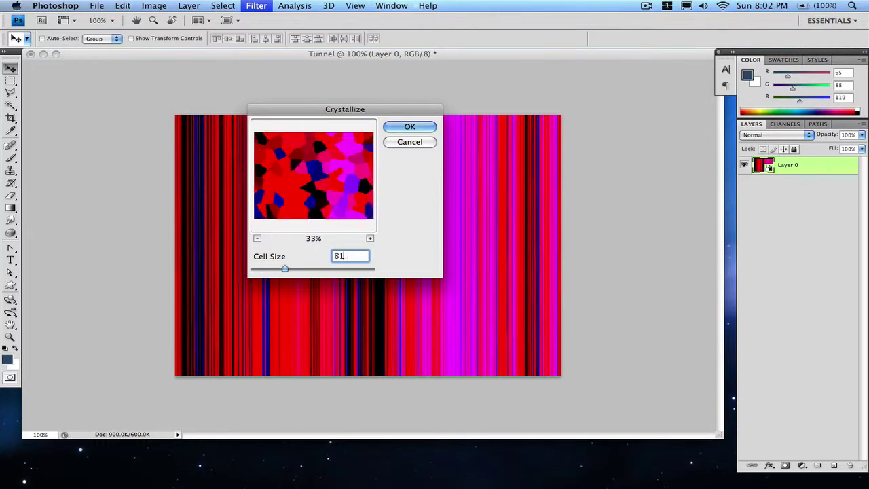
key("BackSpace")
key("BackSpace")
type("17")
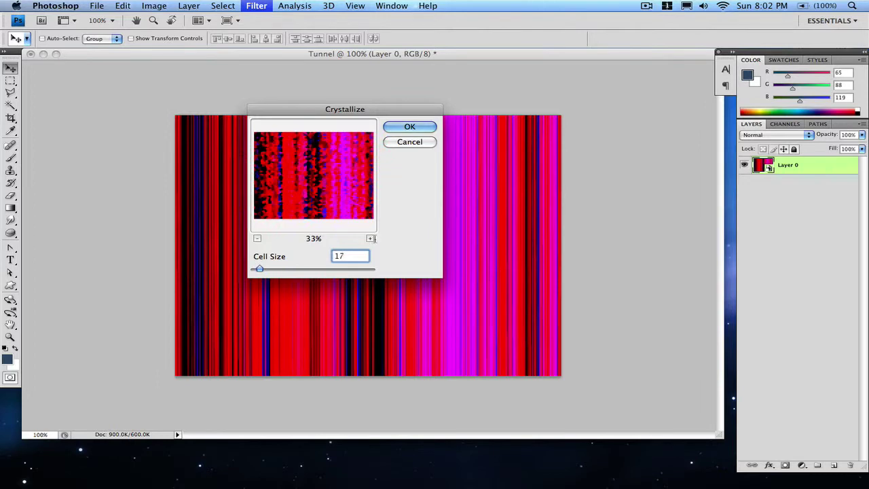
left_click(402, 128)
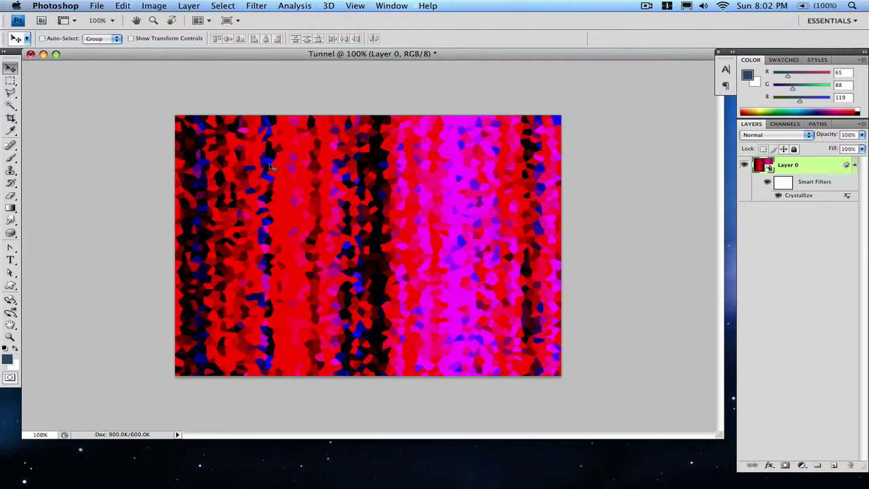
- Apply a Radial Blur smart filter using the Zoom method, Best quality and Amount 47
left_click(257, 5)
mouse_move(339, 101)
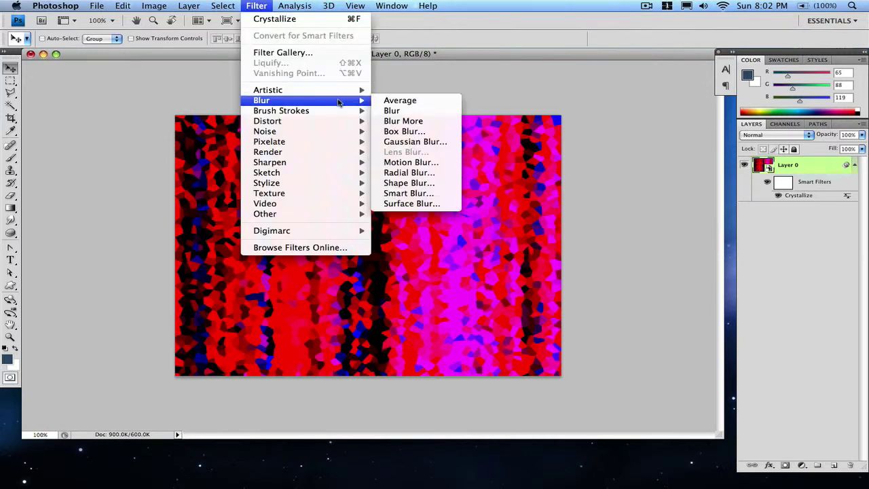
left_click(409, 173)
left_click_drag(409, 93, 324, 132)
left_click(272, 186)
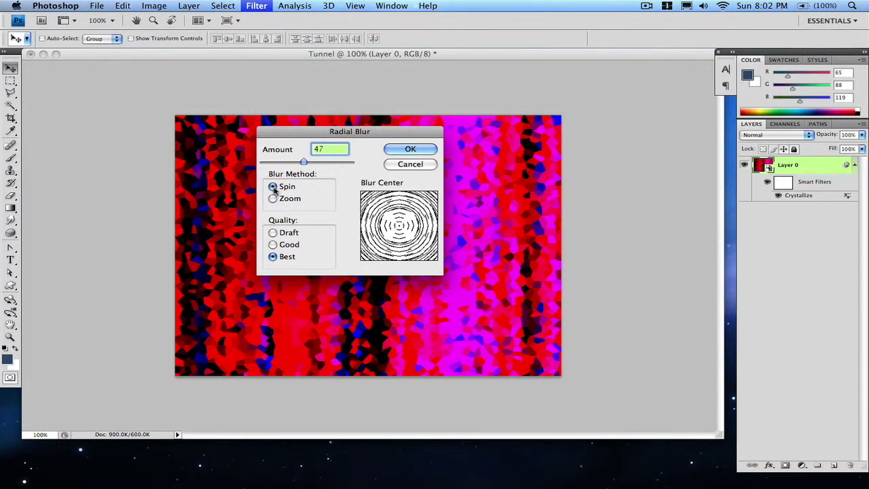
left_click(273, 198)
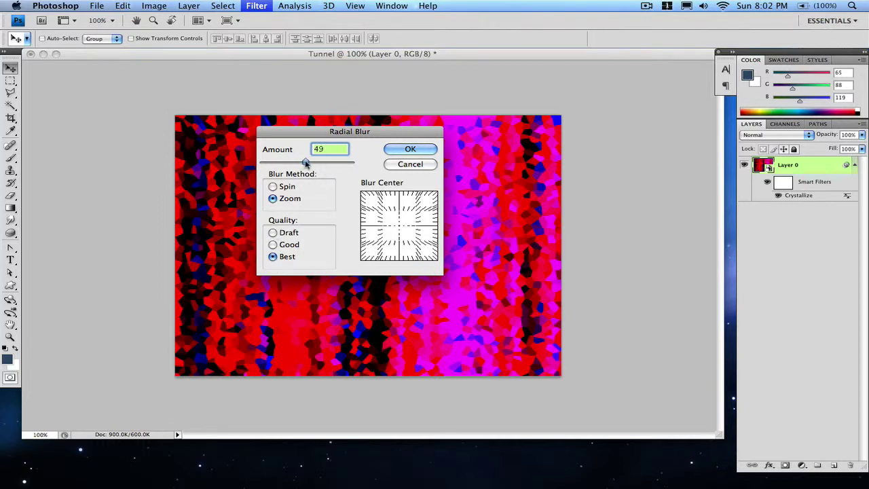
left_click_drag(306, 163, 306, 164)
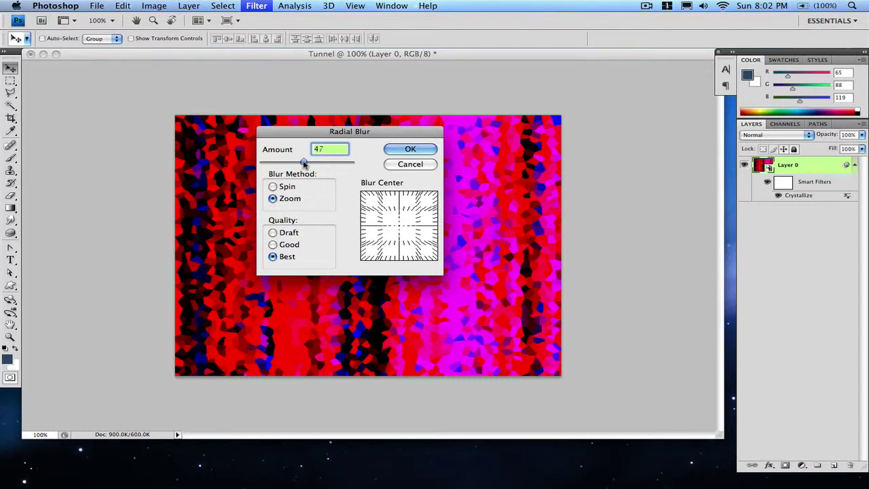
left_click(410, 150)
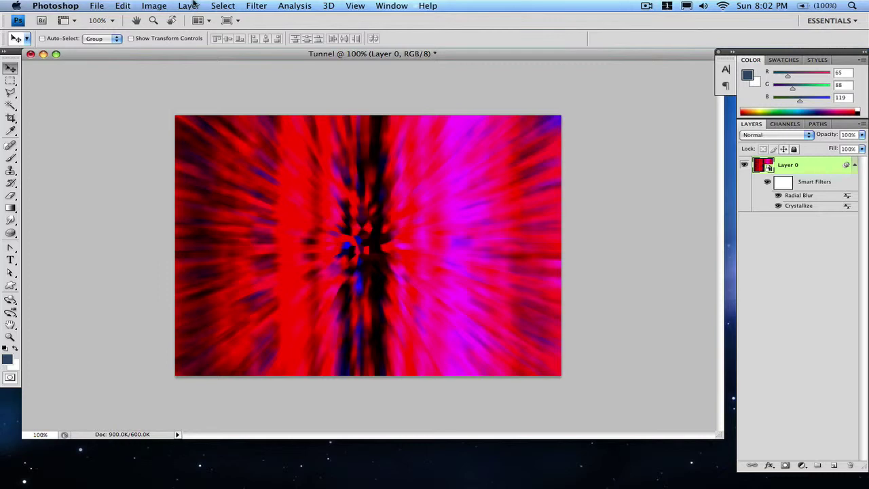
left_click(97, 6)
left_click(142, 146)
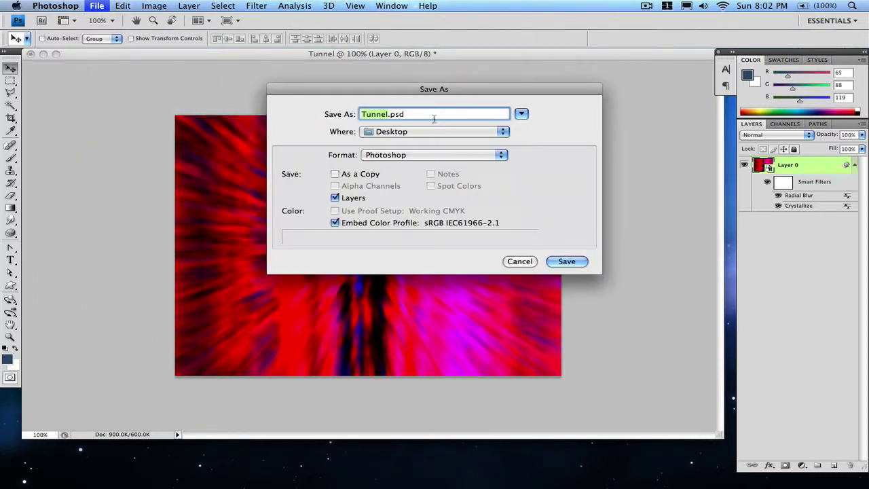
left_click(412, 155)
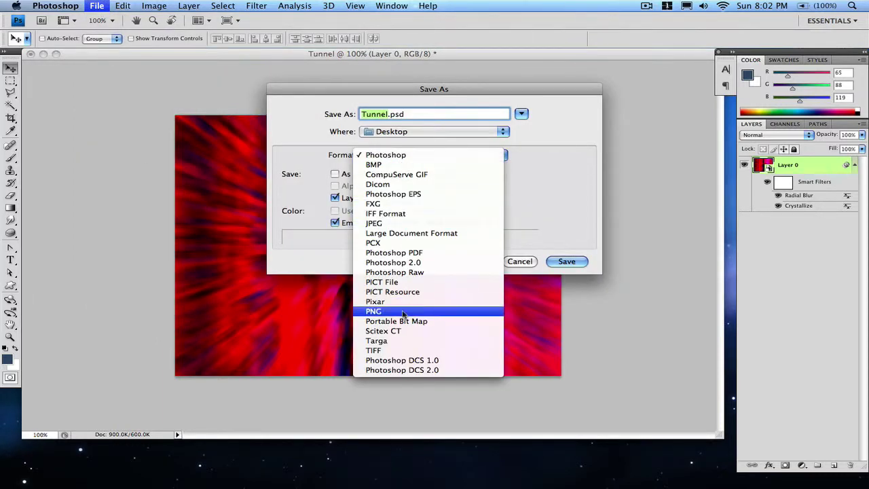
left_click(569, 190)
left_click(520, 261)
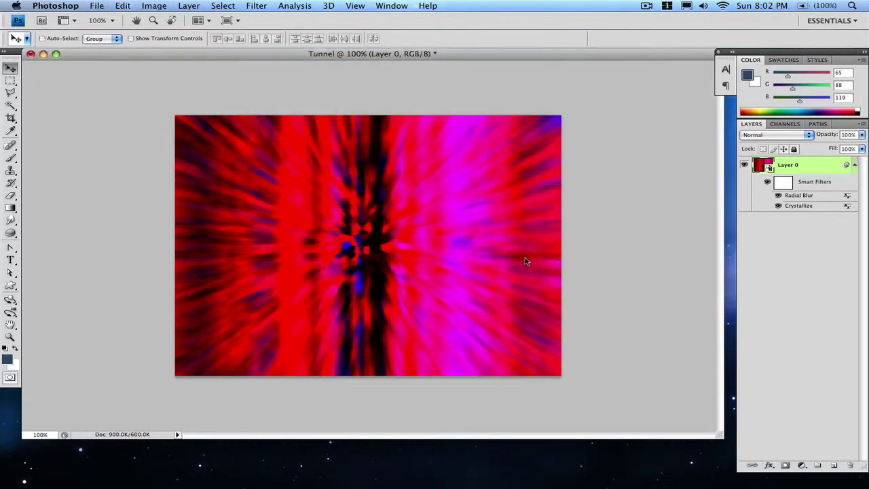